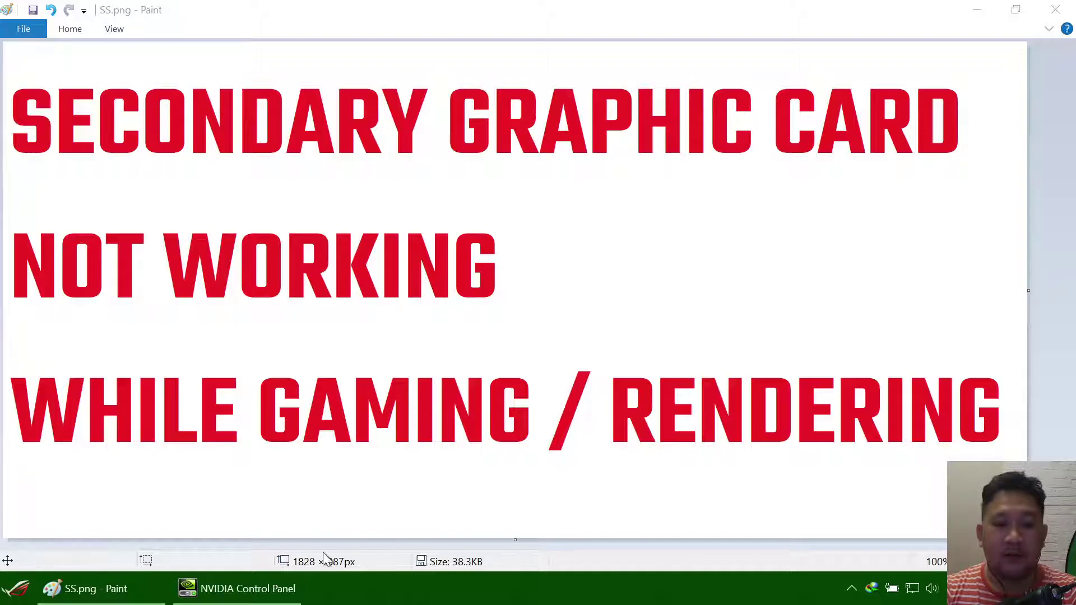
- Maximize NVIDIA Control Panel and confirm VRChat uses the high-performance NVIDIA processor in Manage 3D Settings
left_click(247, 589)
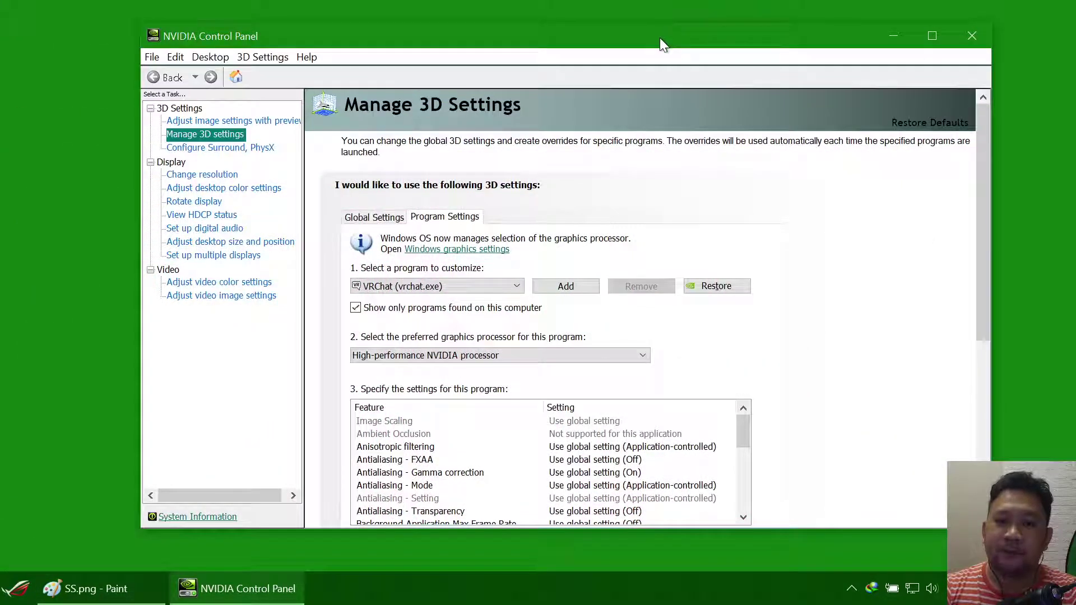
double_click(660, 38)
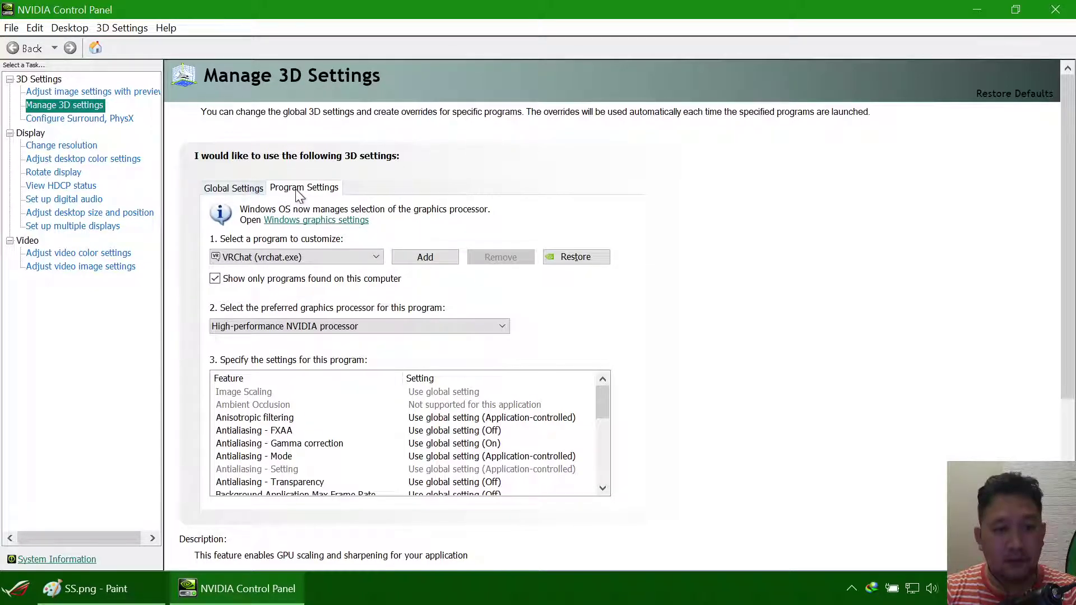
left_click(361, 258)
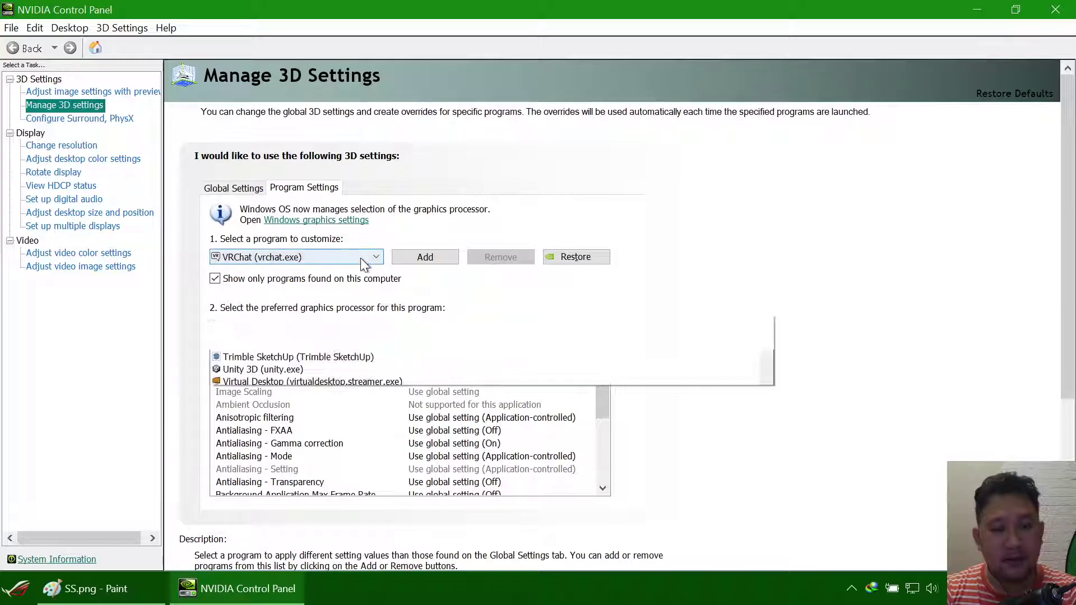
left_click(816, 265)
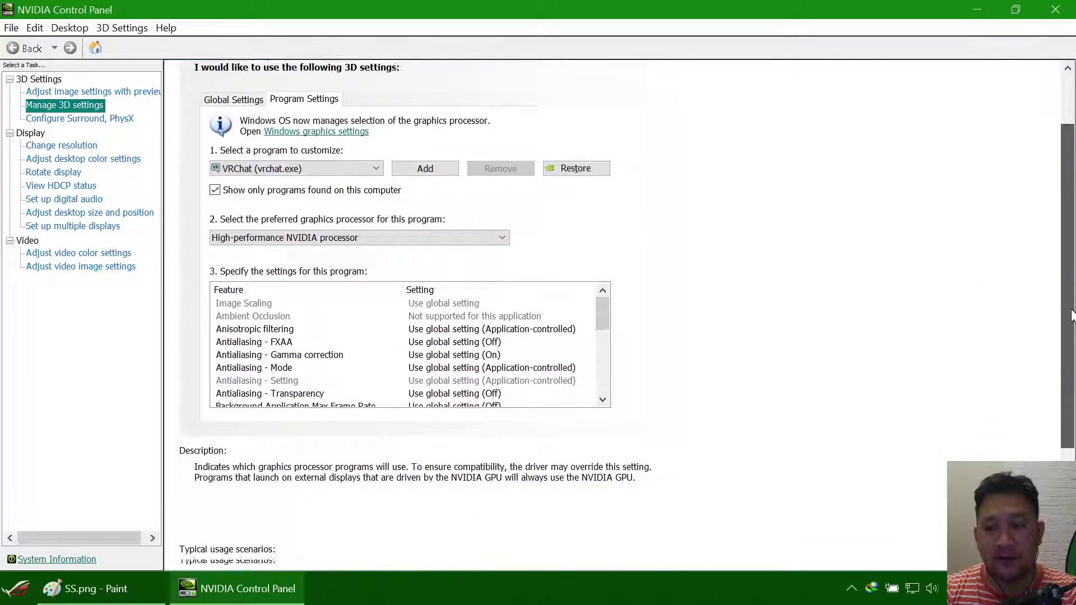
left_click_drag(1068, 264, 1070, 458)
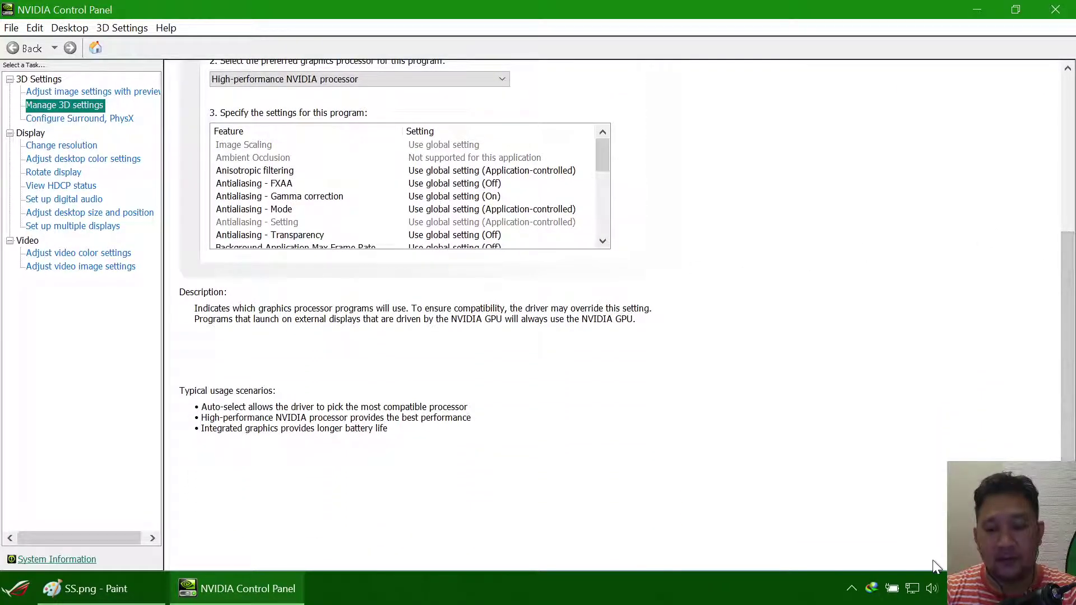
left_click_drag(1067, 347, 1032, 207)
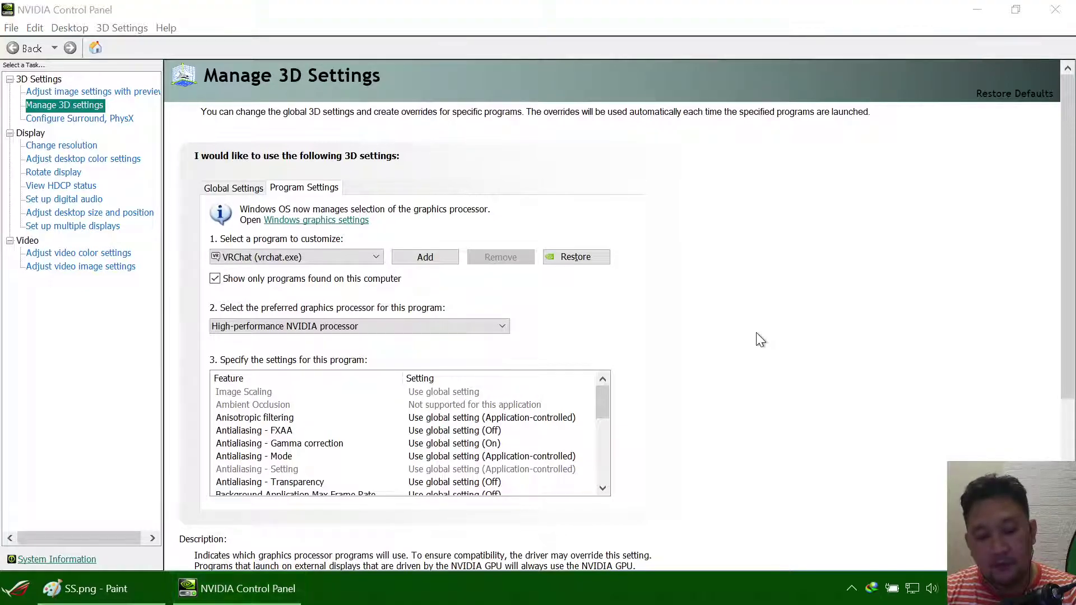
- Launch Windows Settings and go to the Graphics settings page via search
type("set")
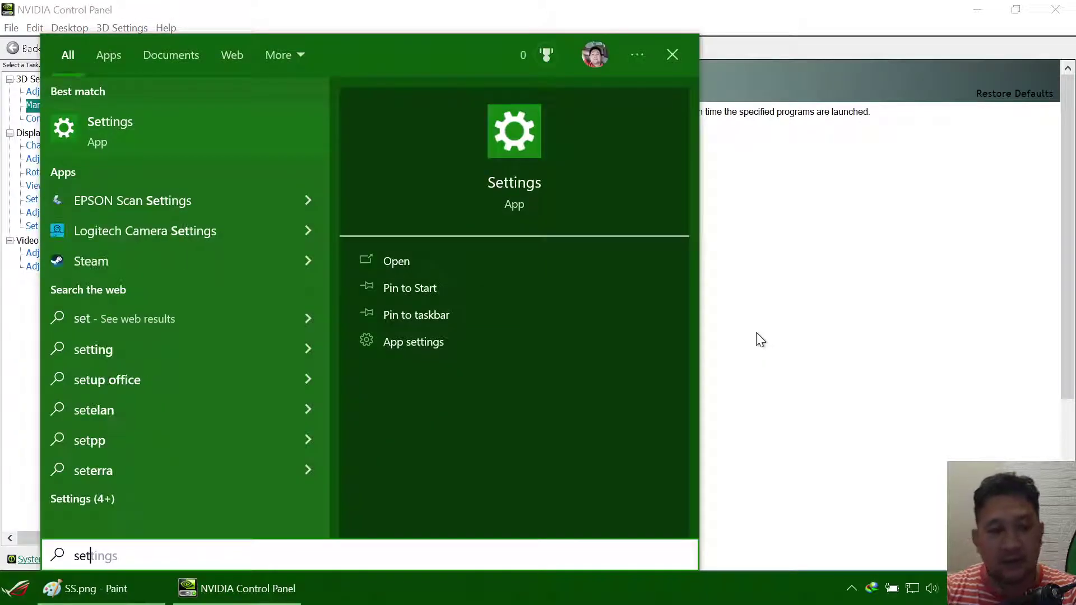
key("Return")
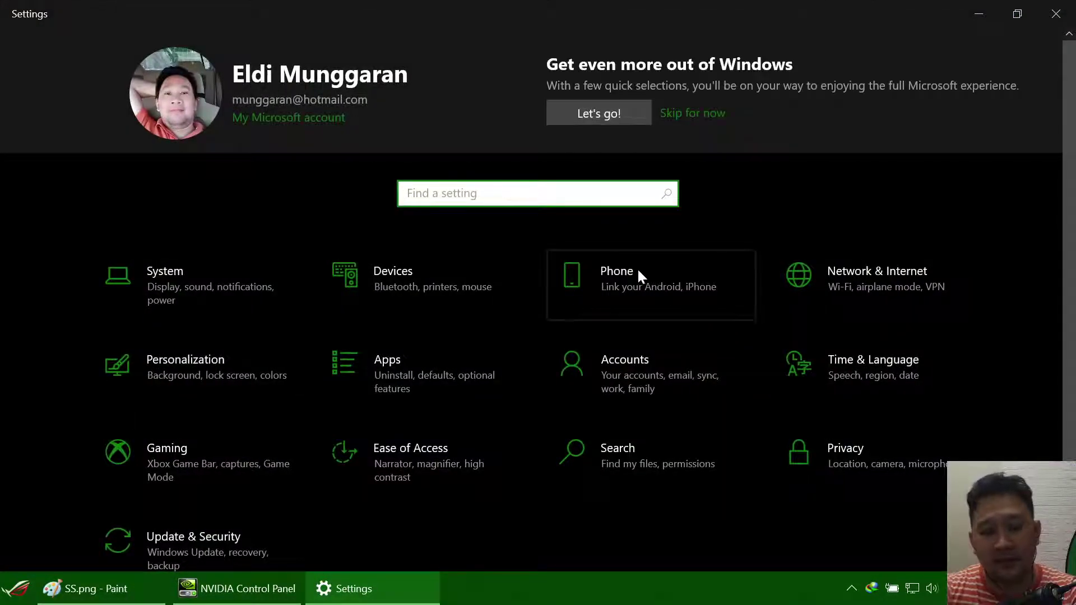
type("graphic")
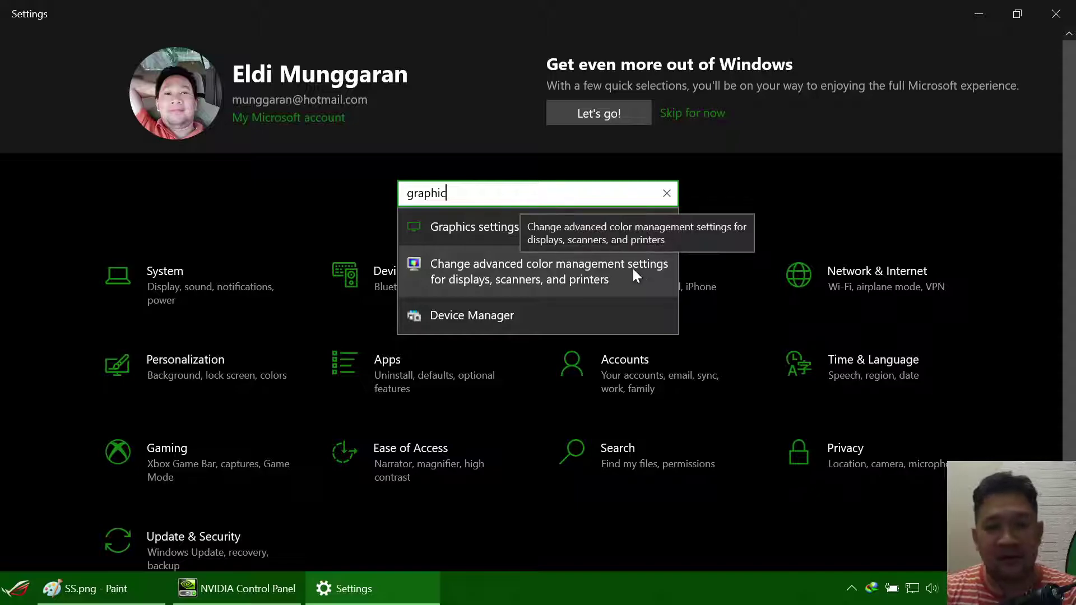
left_click(515, 228)
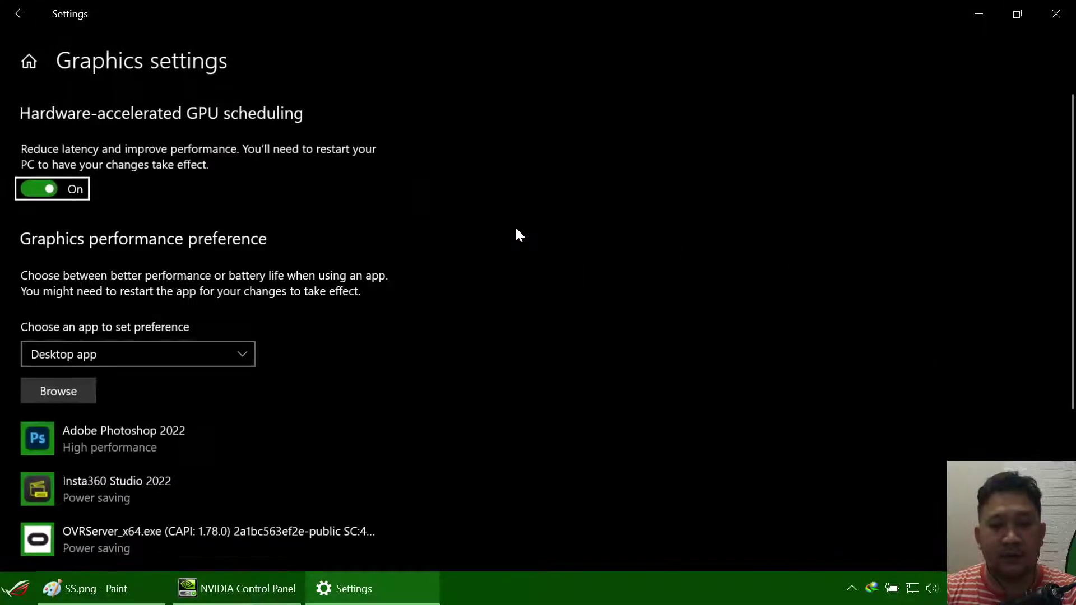
- Browse the per-app preference list, keeping the app type on Desktop app
scroll(336, 269, "down", 5)
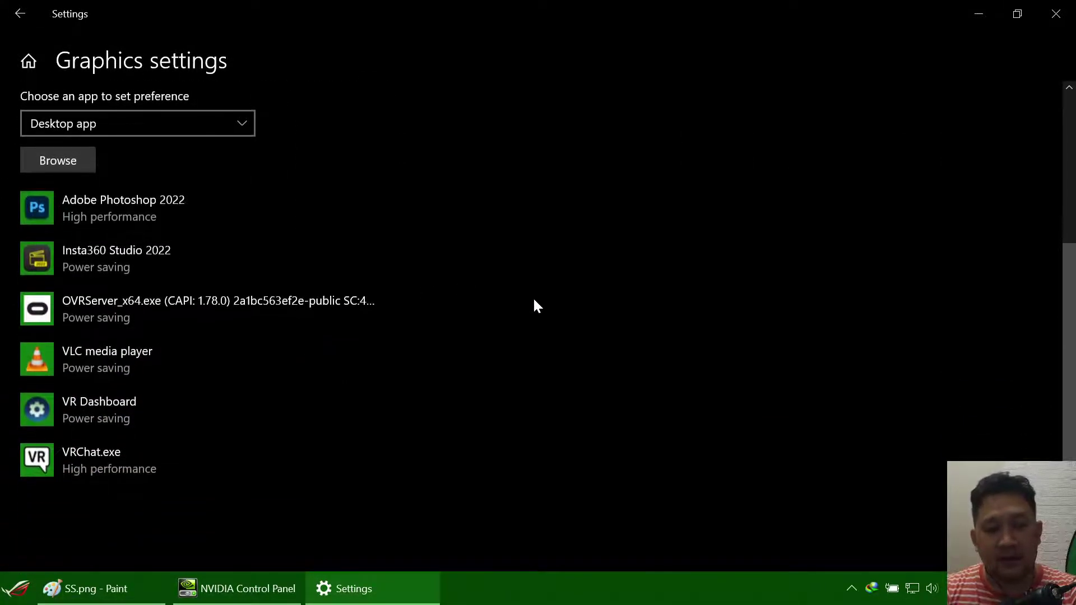
scroll(533, 295, "up", 5)
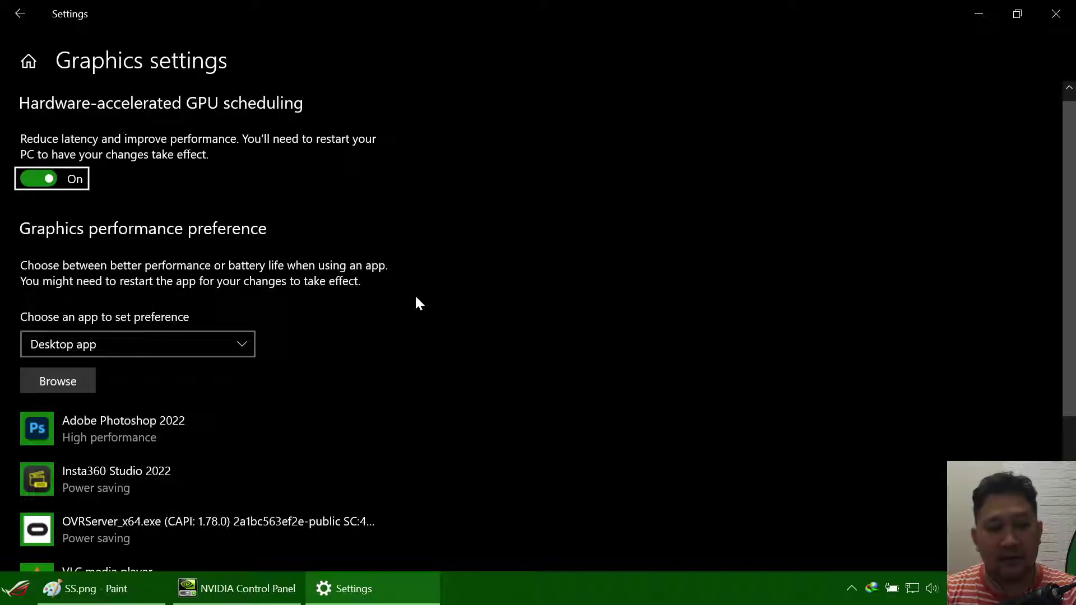
scroll(407, 309, "down", 2)
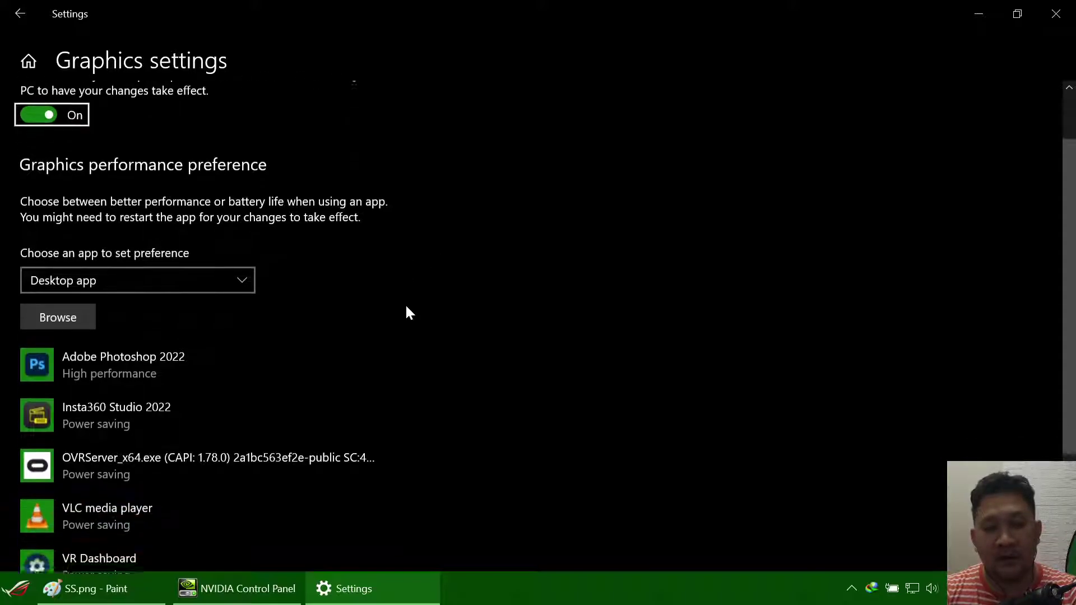
scroll(404, 311, "down", 3)
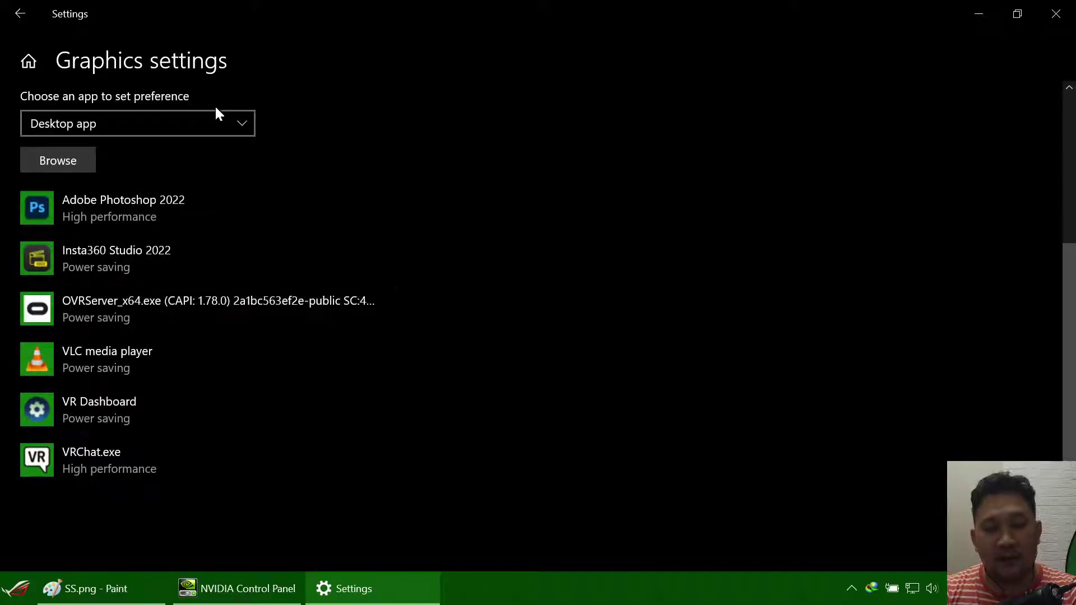
left_click(218, 121)
left_click(366, 120)
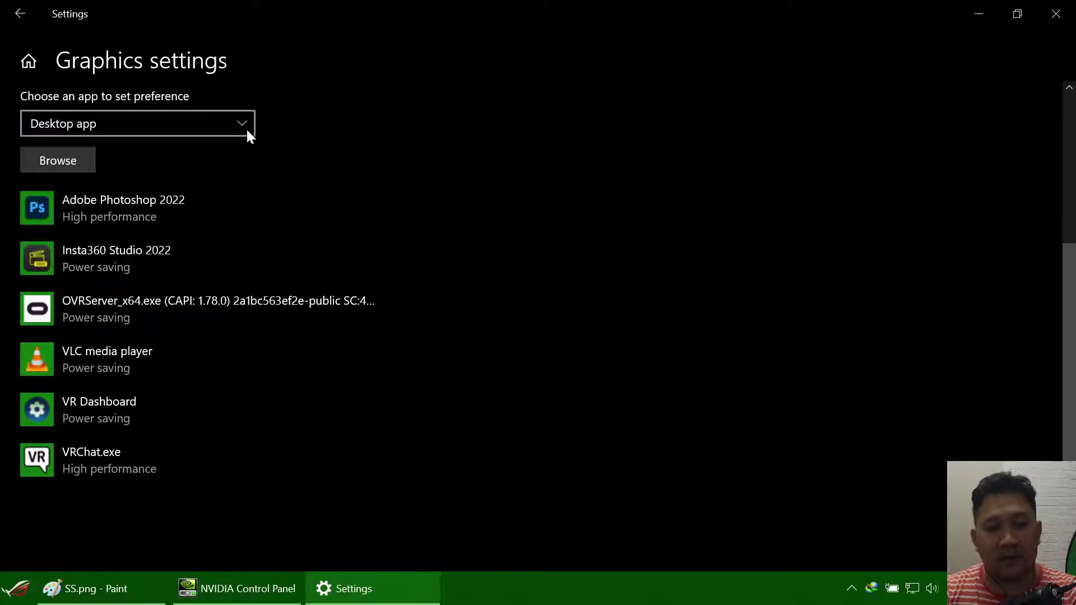
left_click(236, 124)
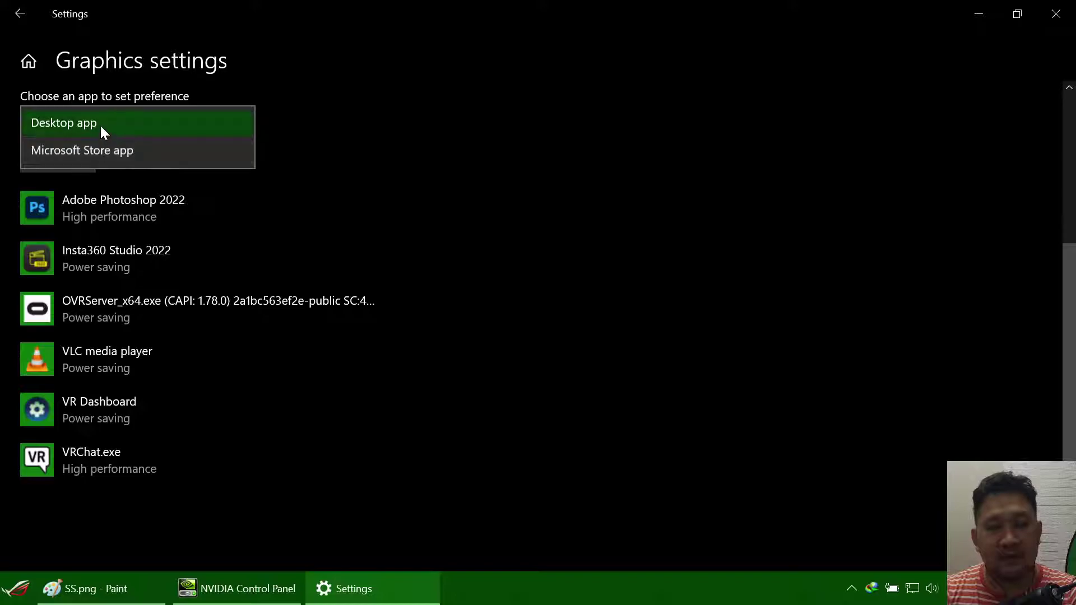
left_click(359, 138)
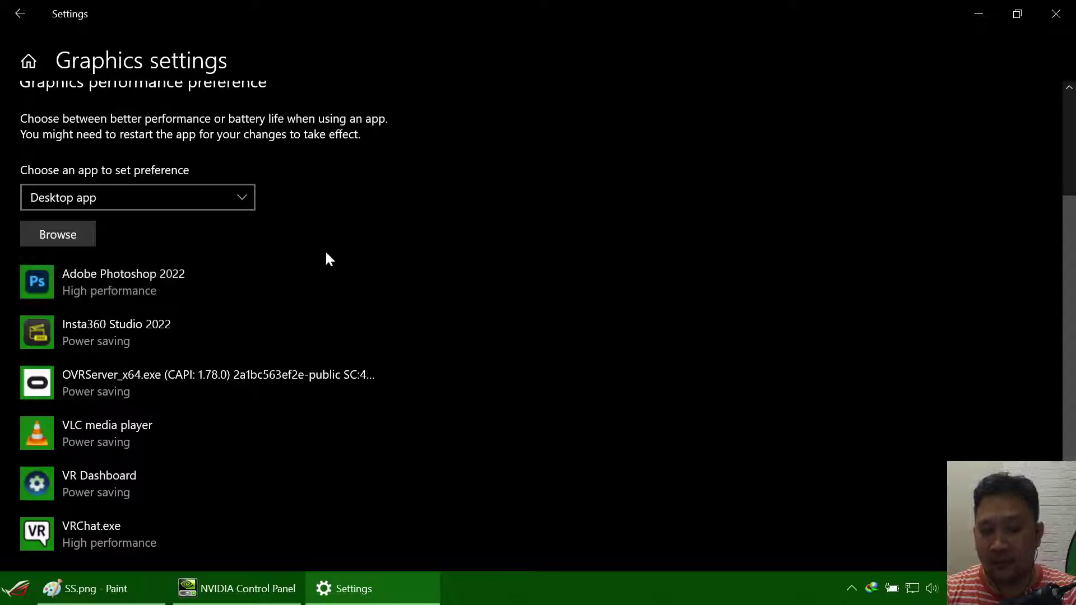
- Check Adobe Photoshop 2022's GPU preference, leaving it on High performance (GTX 1060)
scroll(513, 236, "down", 2)
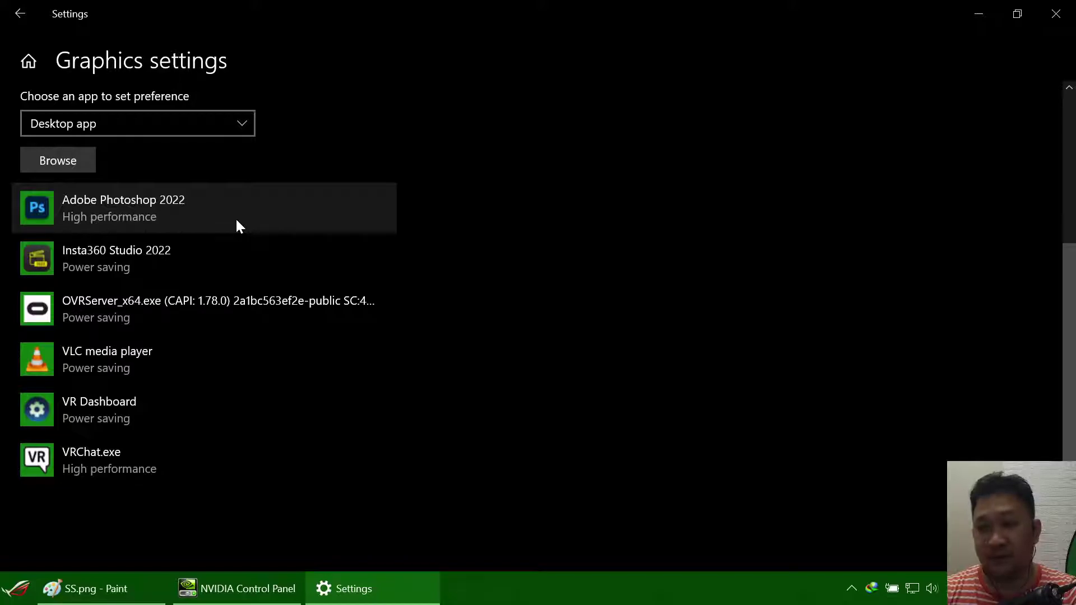
left_click(239, 225)
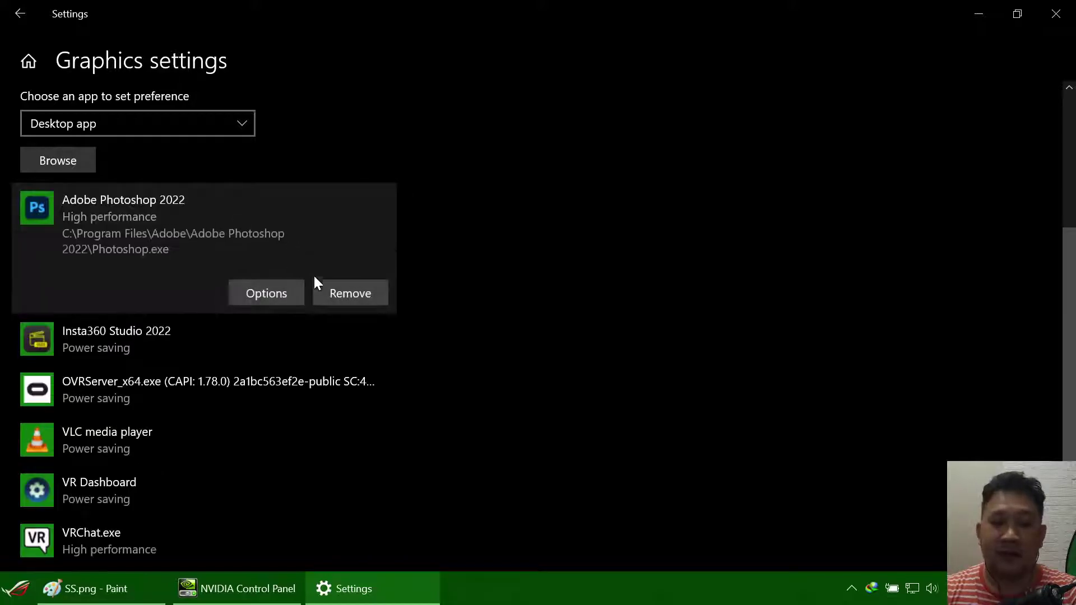
left_click(294, 294)
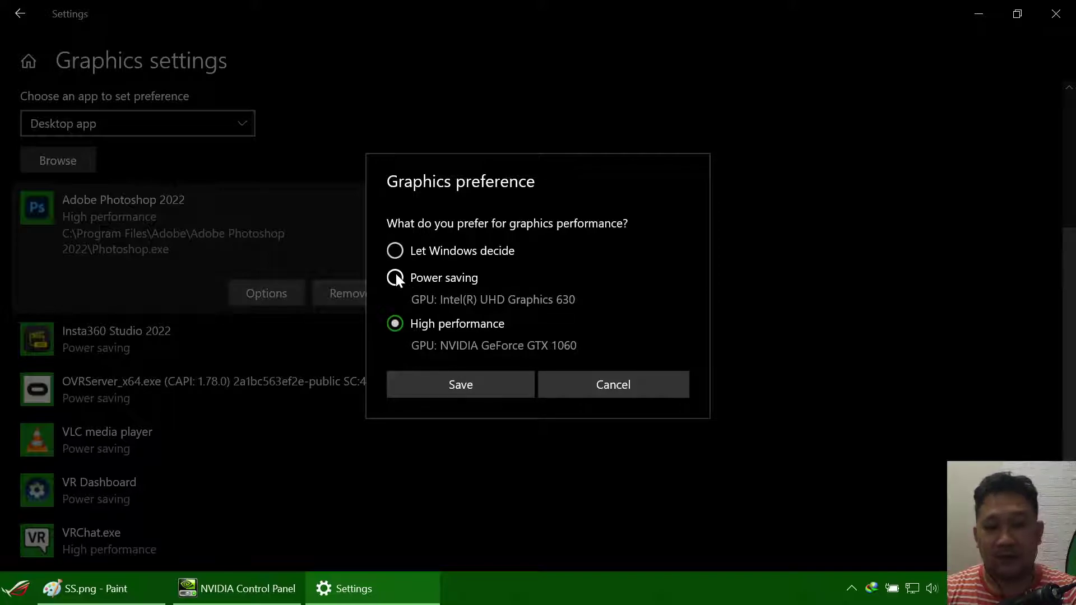
left_click(593, 396)
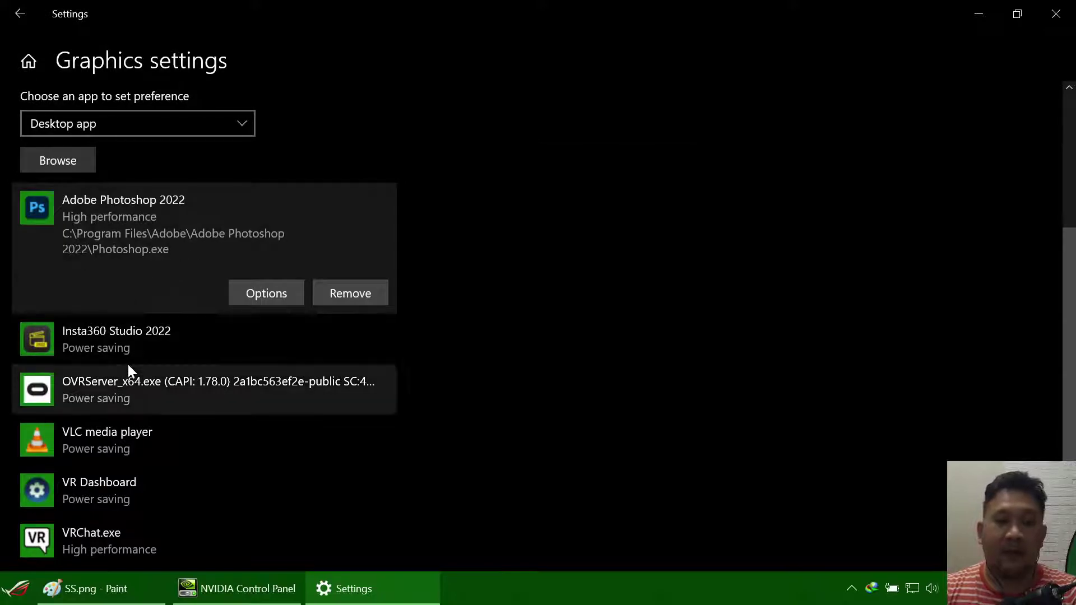
scroll(140, 387, "down", 2)
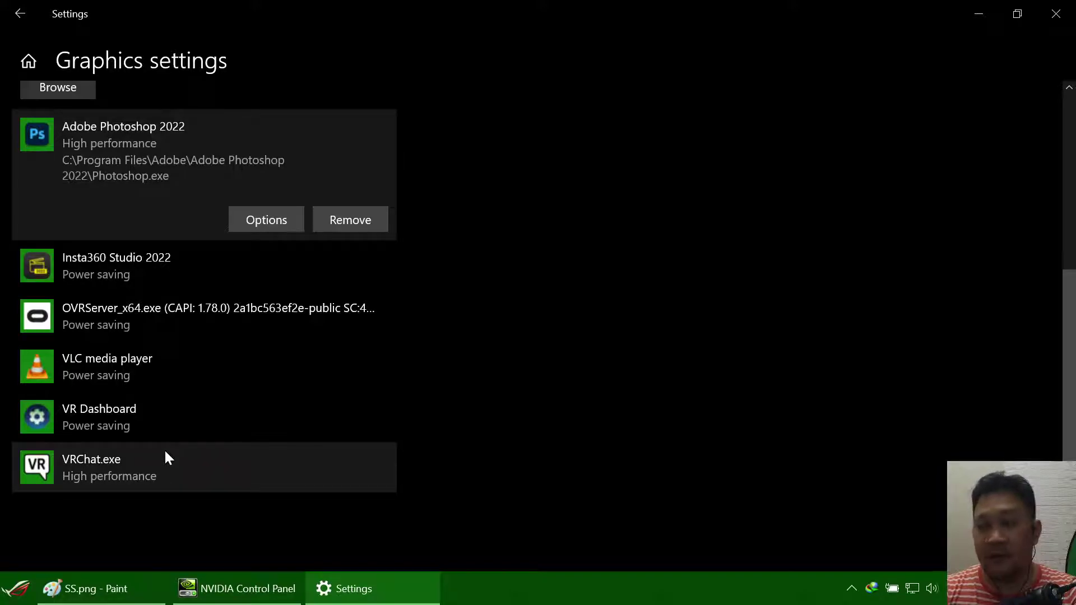
- Check Insta360 Studio 2022's graphics preference, leaving it on Power saving (Intel UHD 630)
left_click(175, 277)
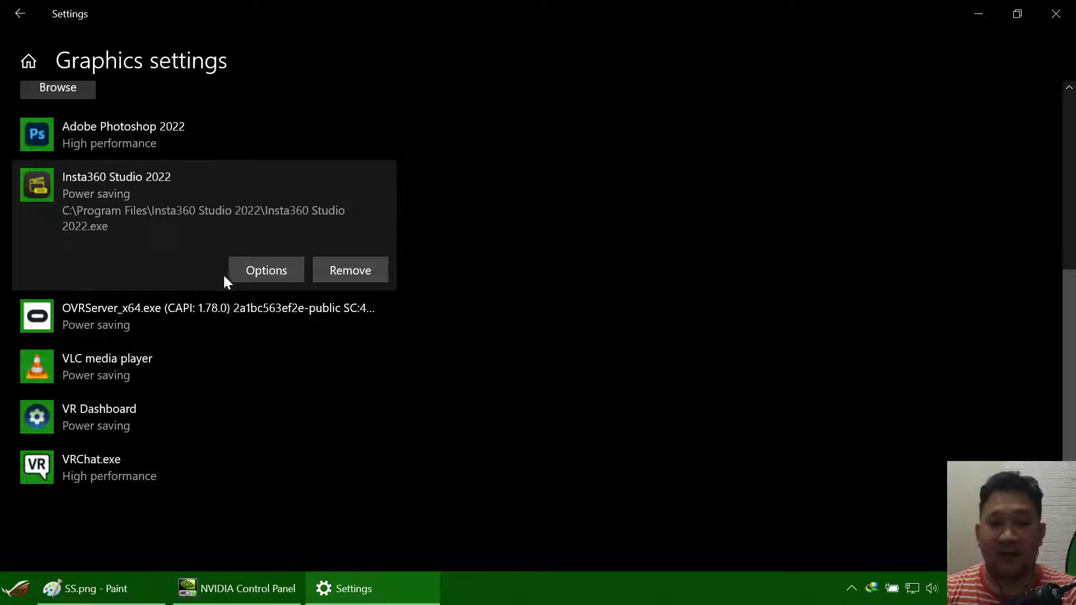
left_click(263, 273)
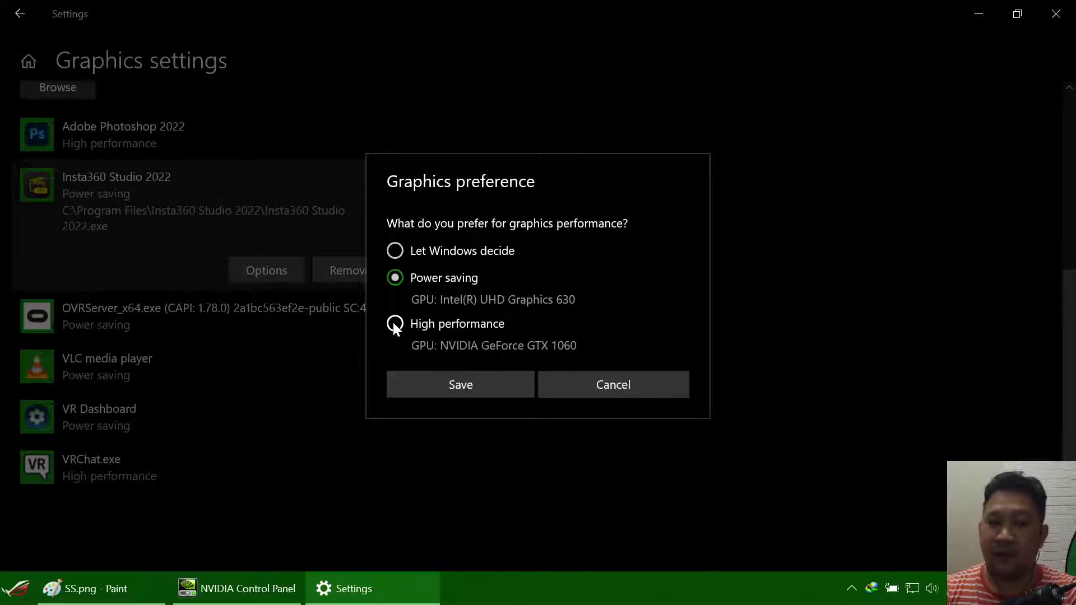
left_click(599, 394)
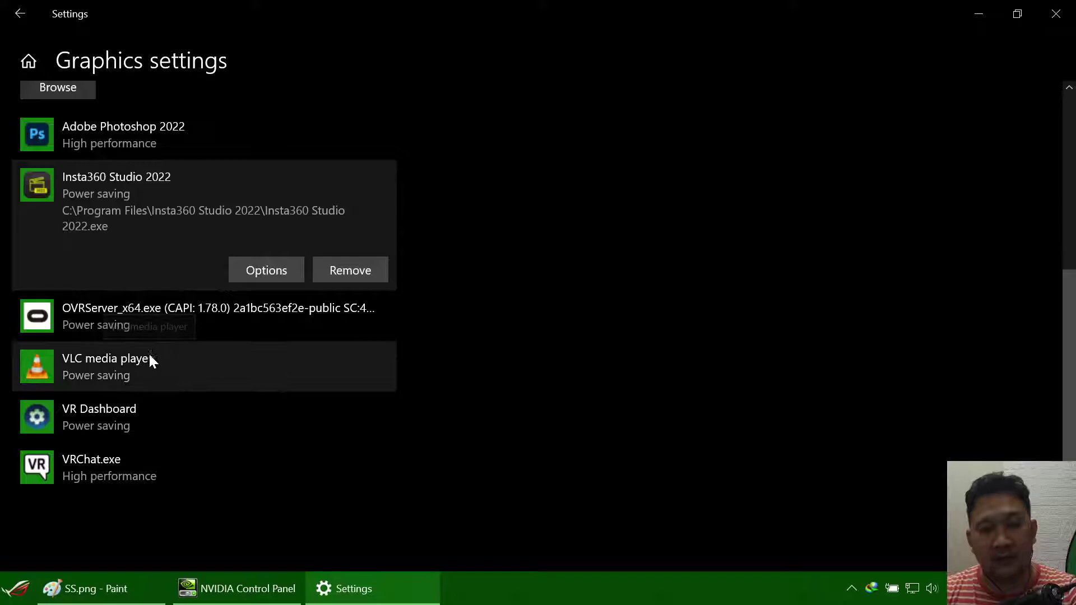
- Expand the OVRServer_x64.exe and VR Dashboard entries to see their Oculus paths
left_click(151, 319)
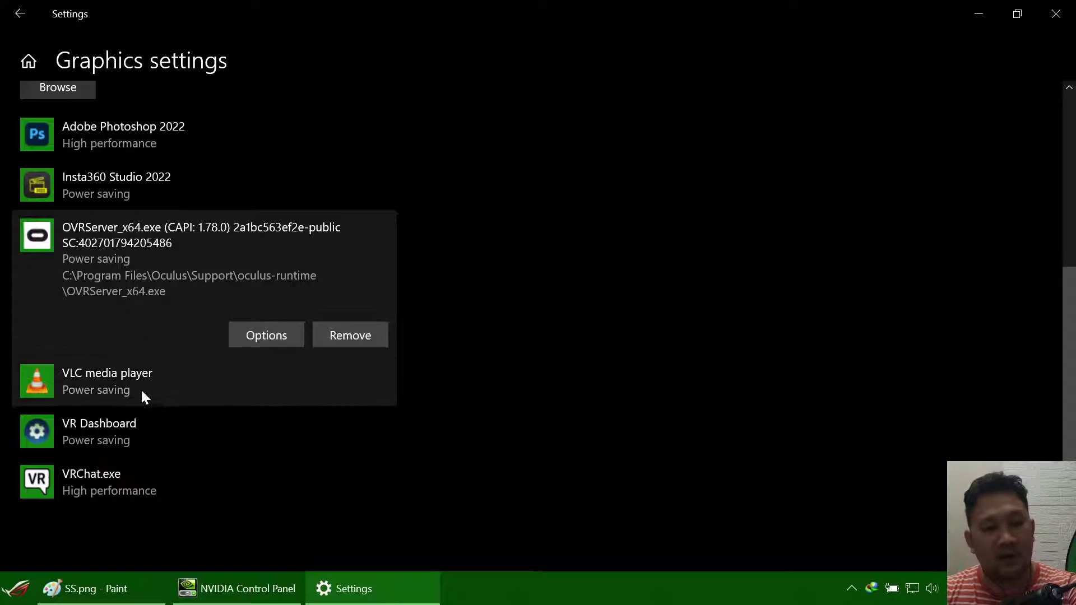
left_click(139, 429)
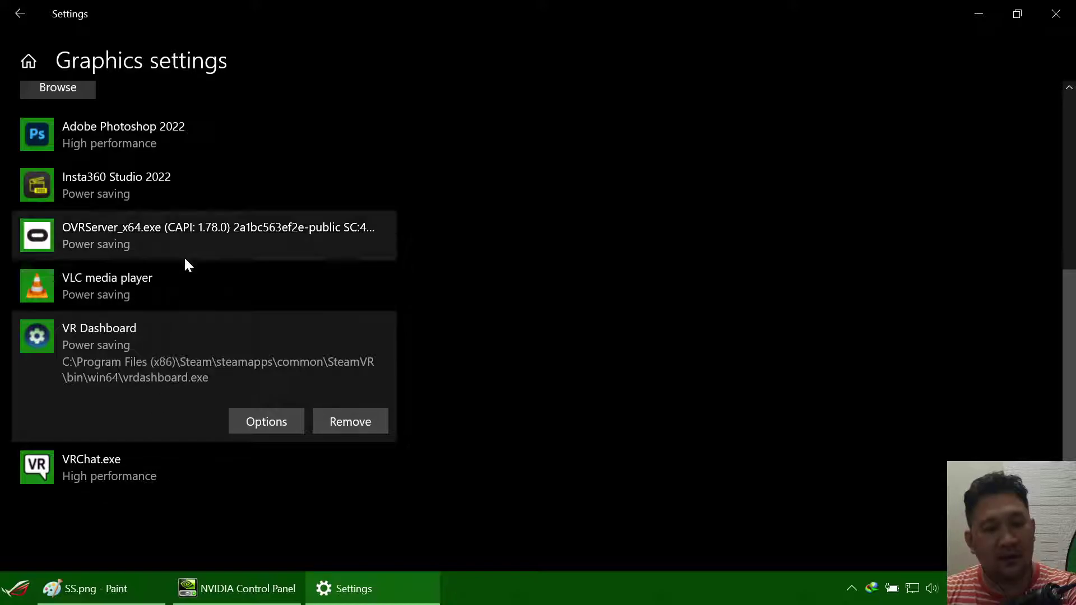
left_click(184, 241)
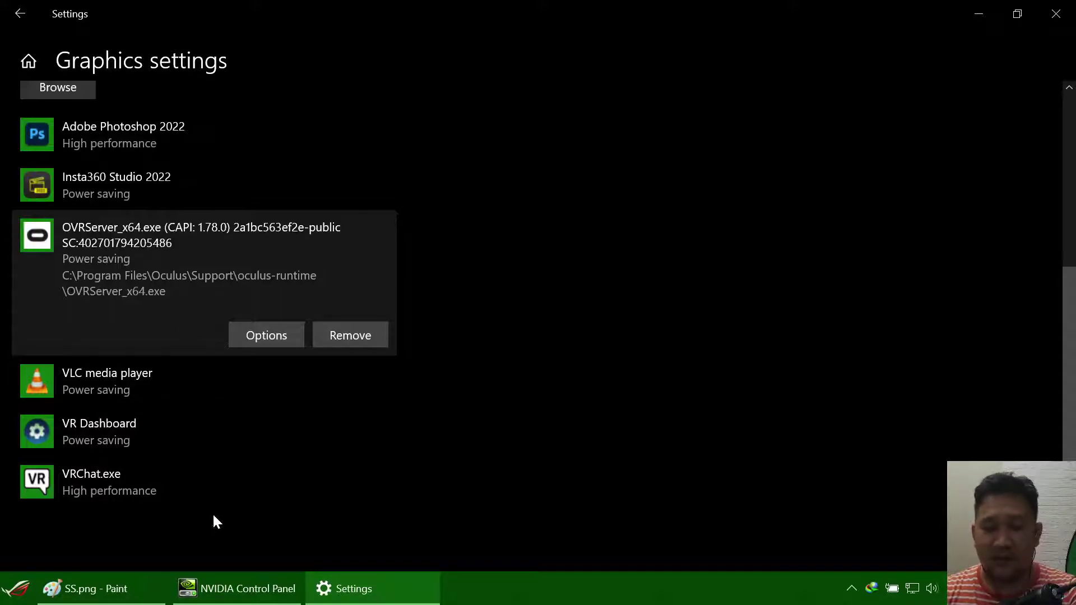
- Glance at NVIDIA Control Panel, then return to the Windows Graphics settings list
left_click(246, 589)
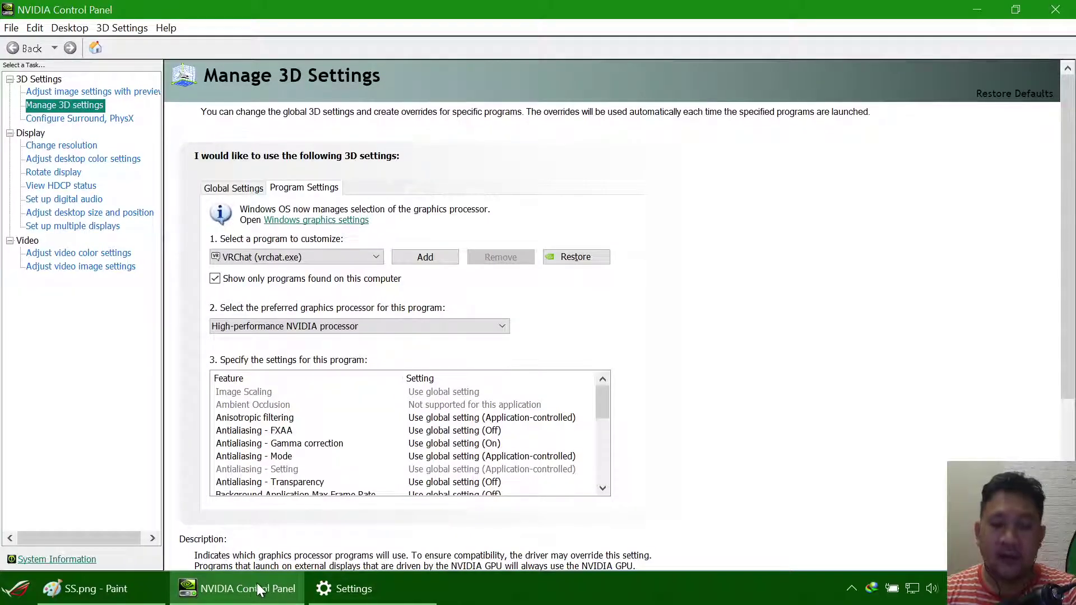
mouse_move(353, 589)
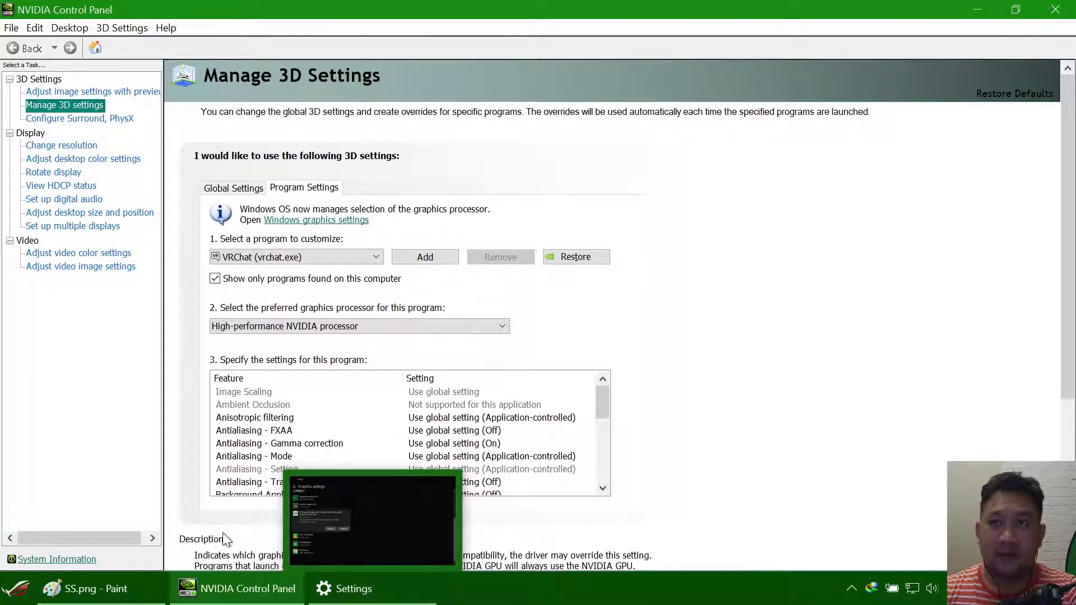
left_click(373, 594)
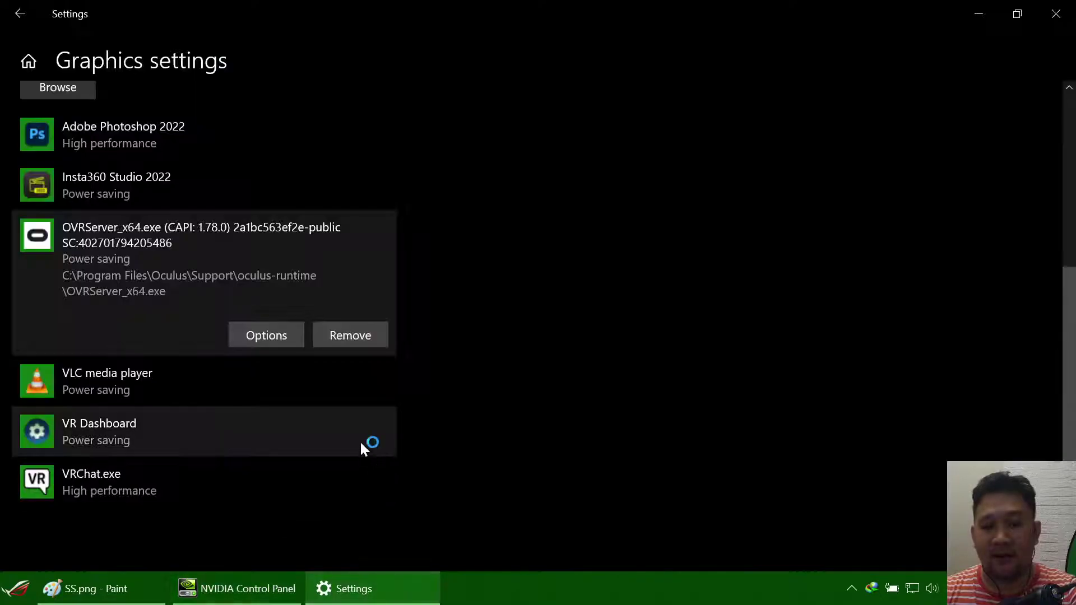
scroll(289, 154, "up", 3)
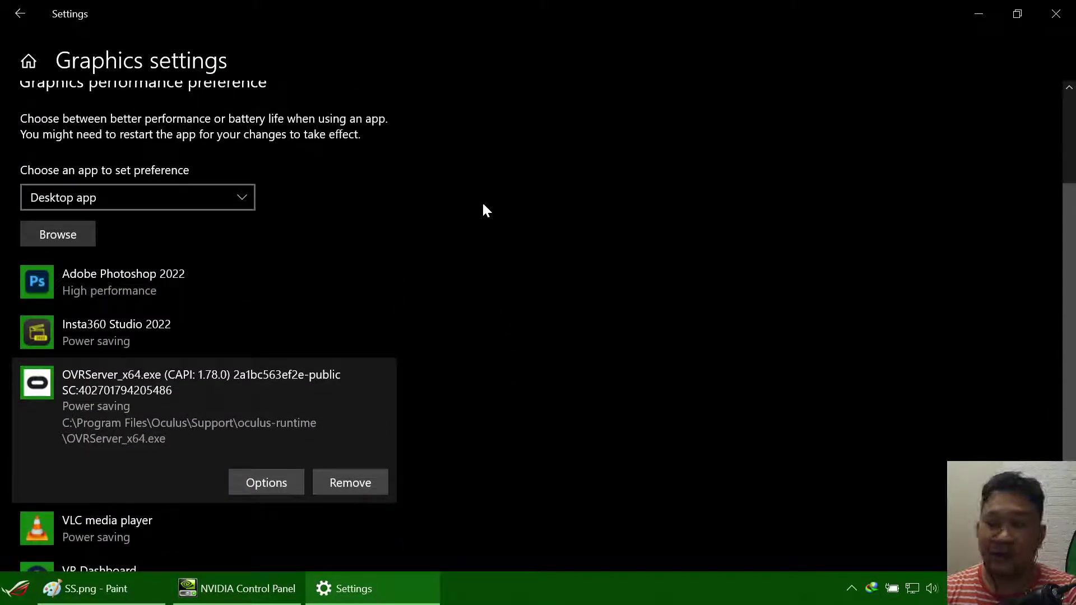
scroll(556, 307, "down", 1)
scroll(556, 307, "down", 2)
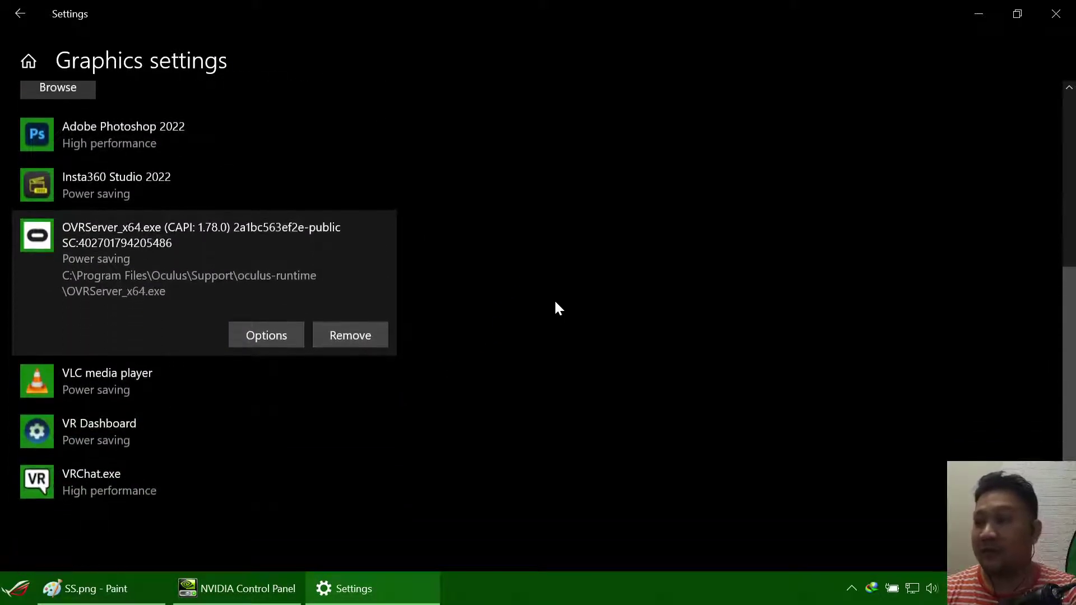